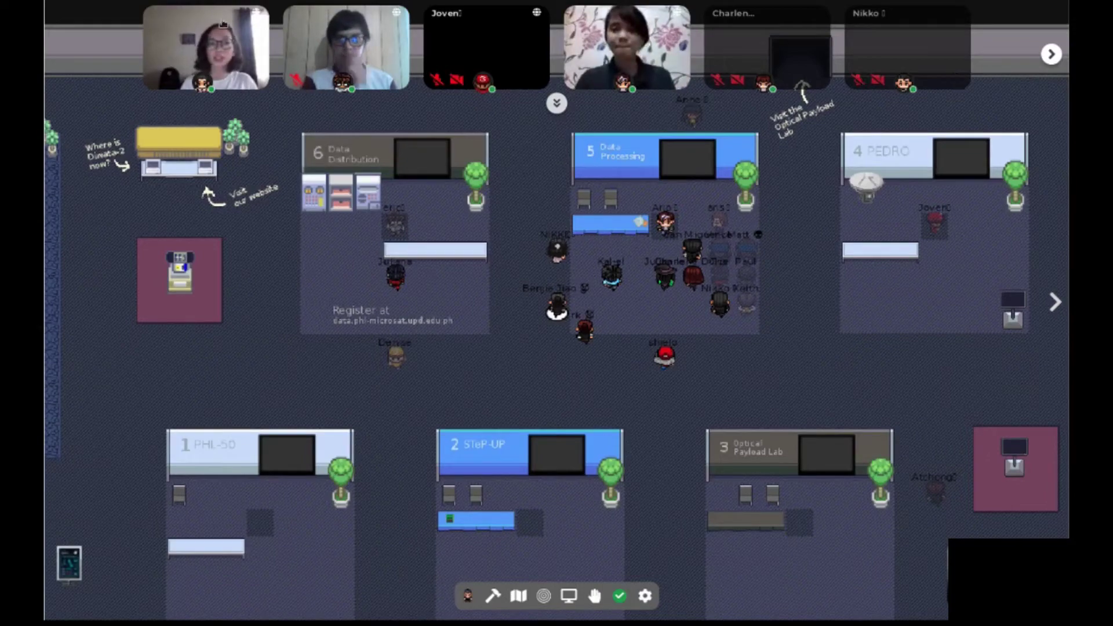
- Walk the avatar left and down across the office map, then up between the rooms
key(Left)
key(Down)
key(Left)
key(Down)
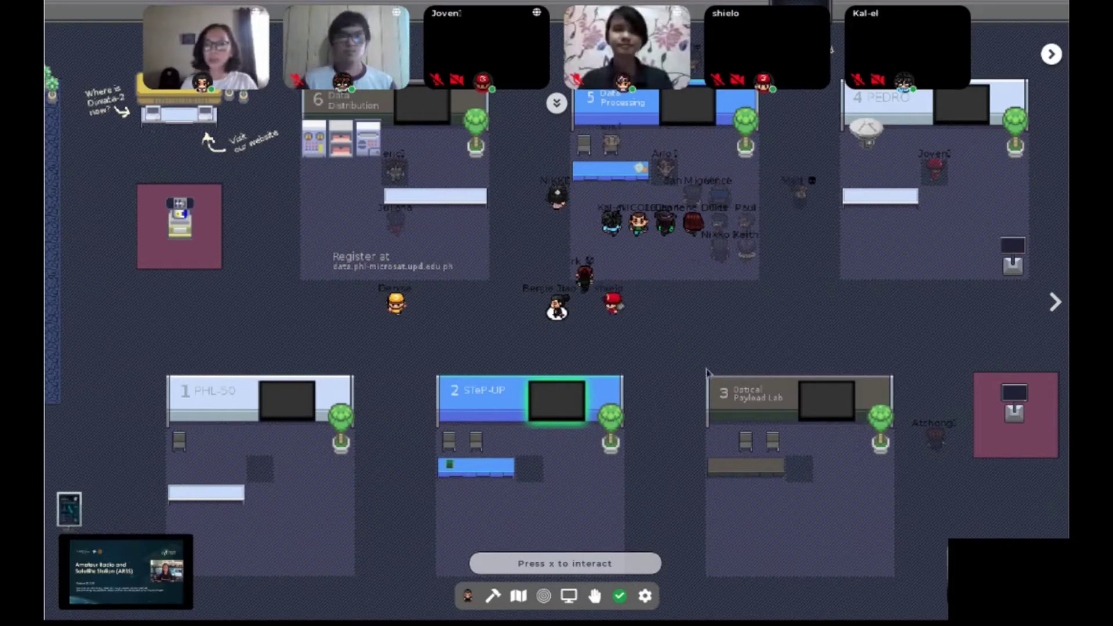
key(Up)
key(Up)
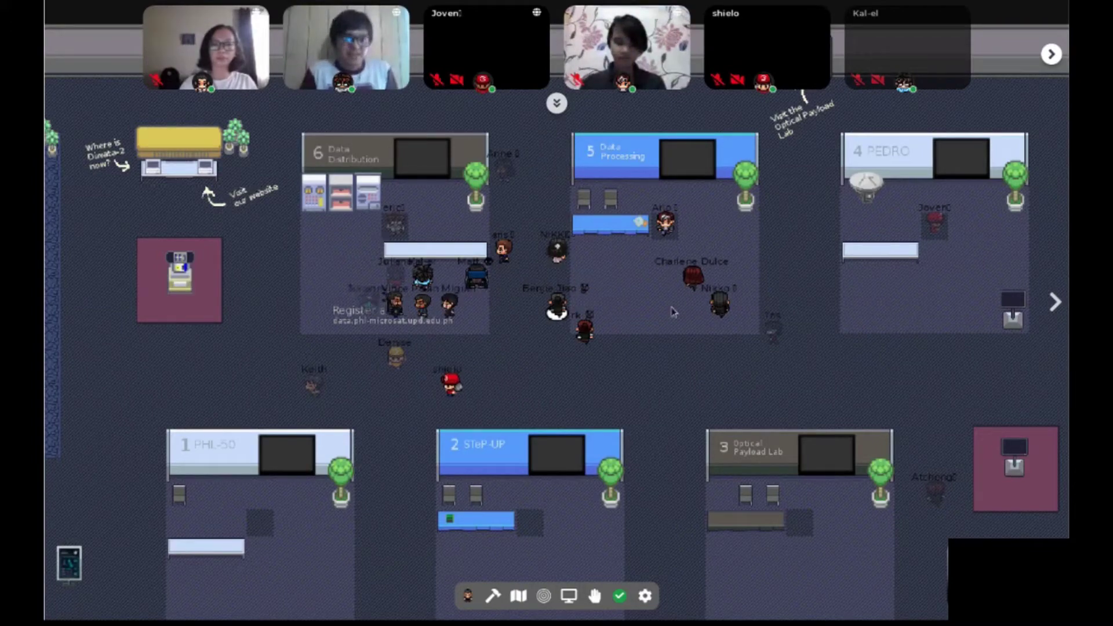
- Walk past the pink rug to the top of the map and open the Diwata Image Browser
key(Down)
key(Down)
key(Down)
key(Left)
key(Left)
key(Left)
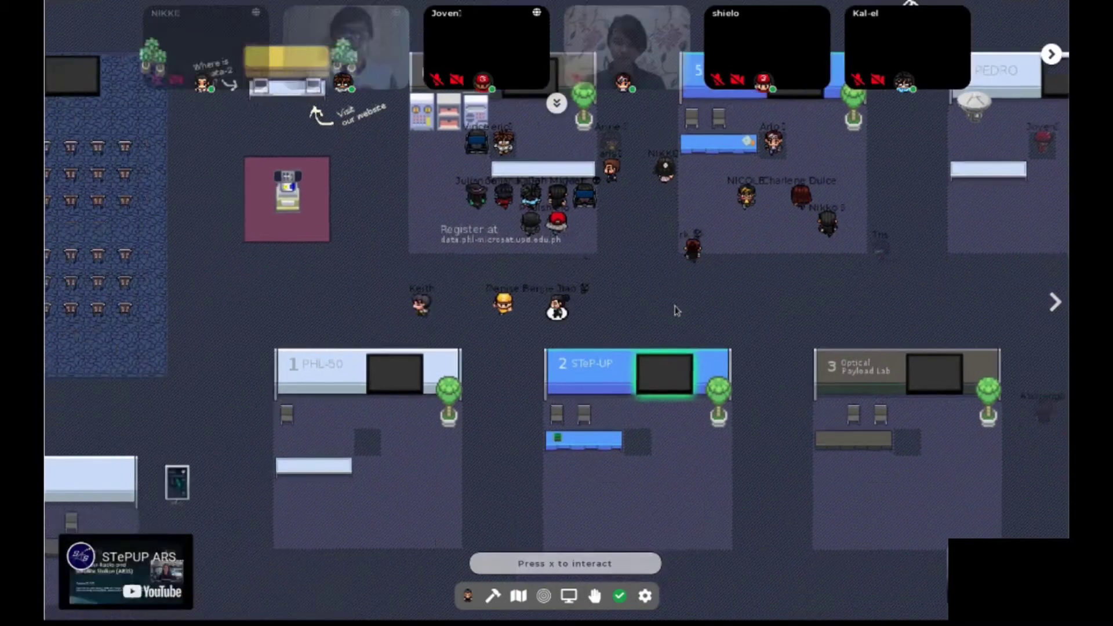
key(Up)
key(Left)
key(Up)
key(Left)
key(Left)
key(Left)
key(Left)
key(Left)
key(Up)
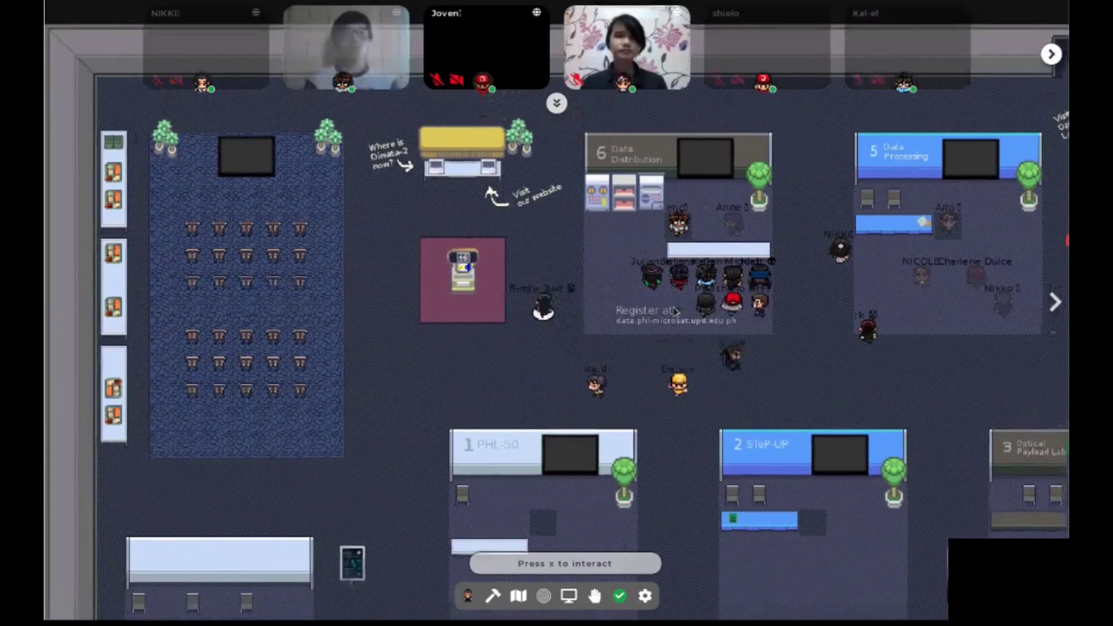
key(Up)
key(Up)
key(Up)
key(Up)
key(Up)
key(Up)
key(Right)
key(Right)
key(Right)
key(Right)
key(Right)
key(Right)
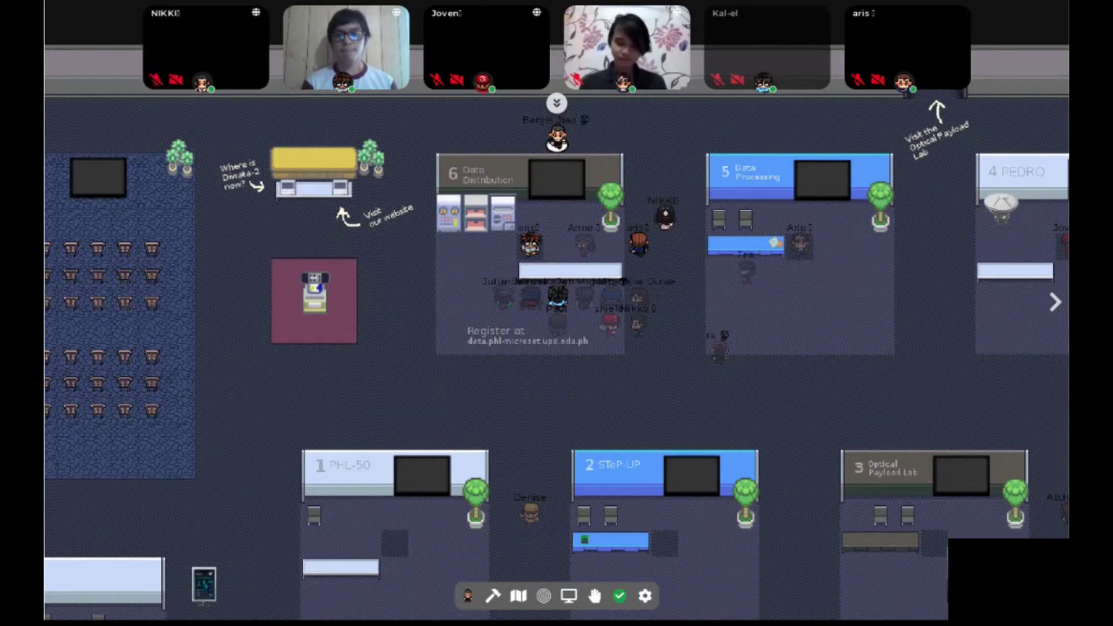
key(x)
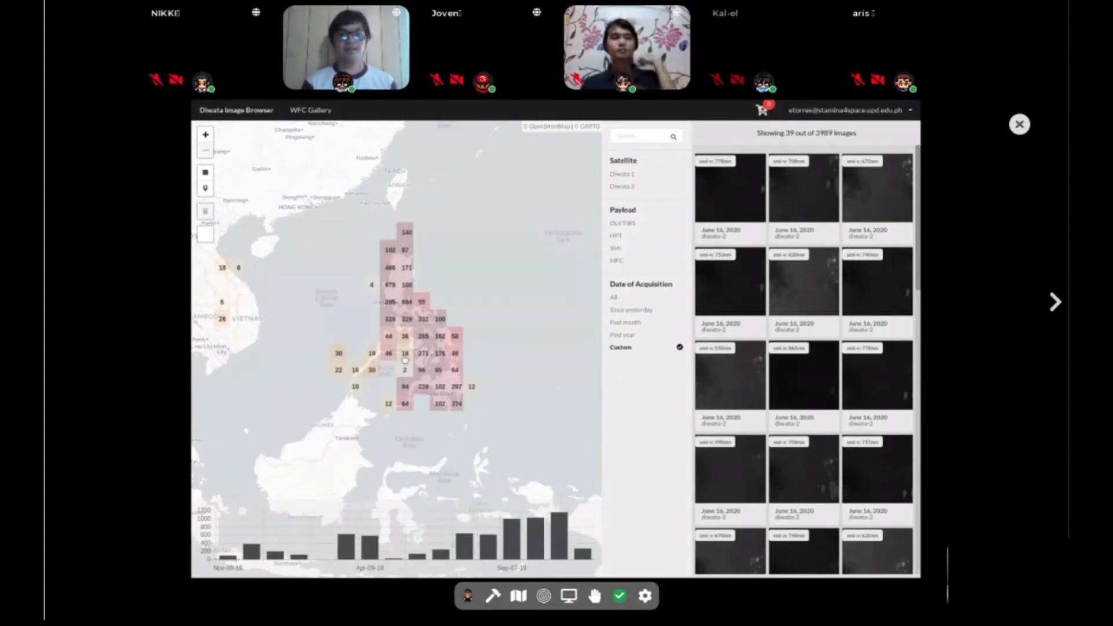
scroll(412, 337, up, 1)
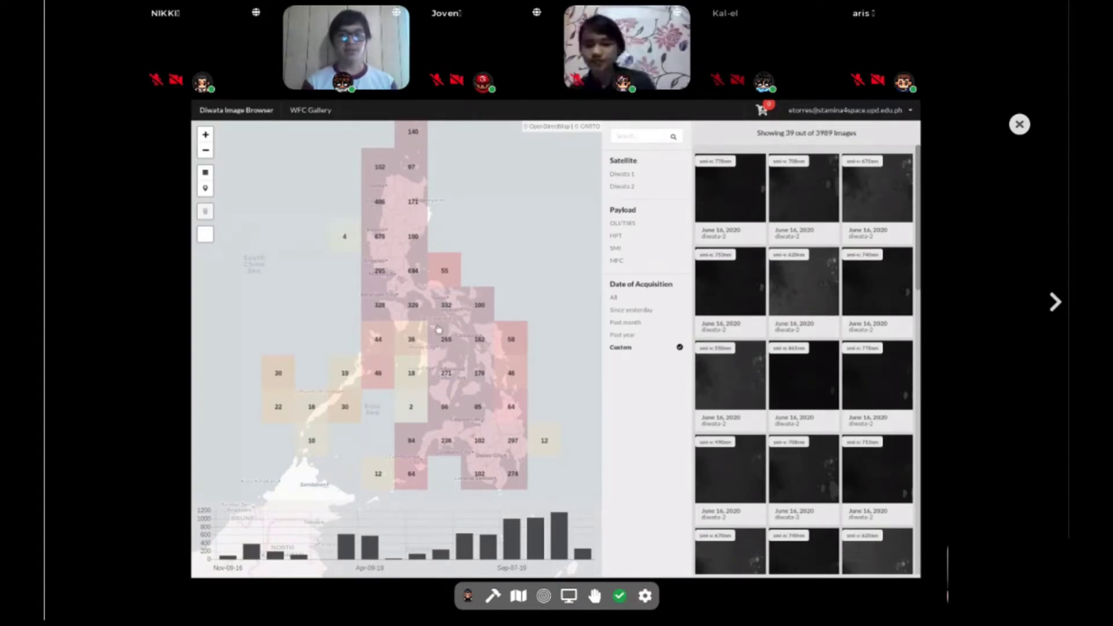
scroll(398, 310, up, 1)
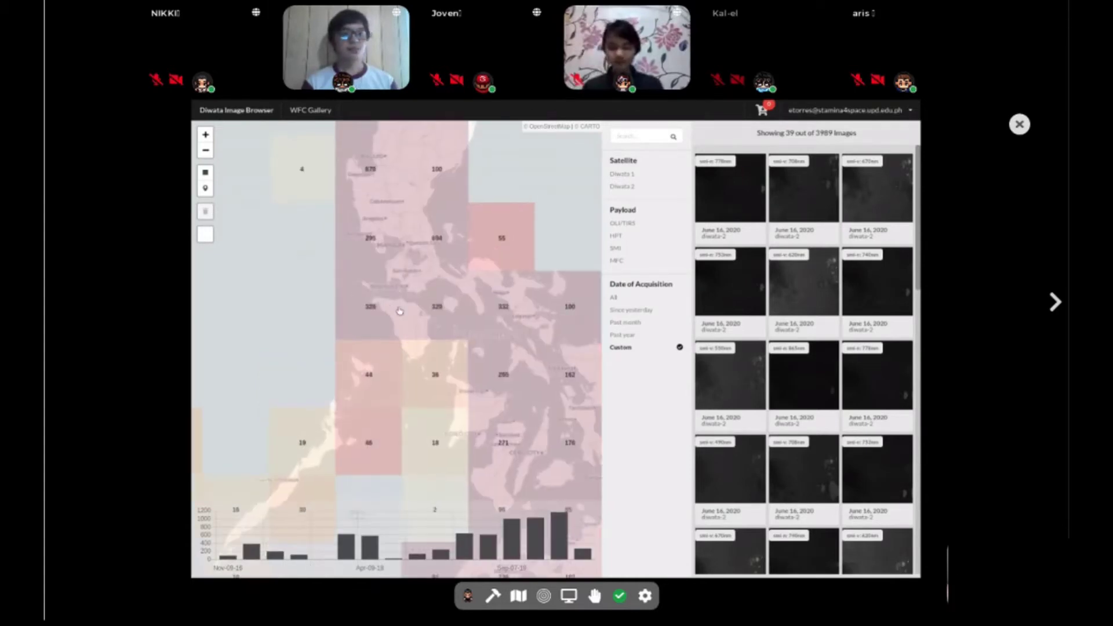
scroll(424, 315, down, 2)
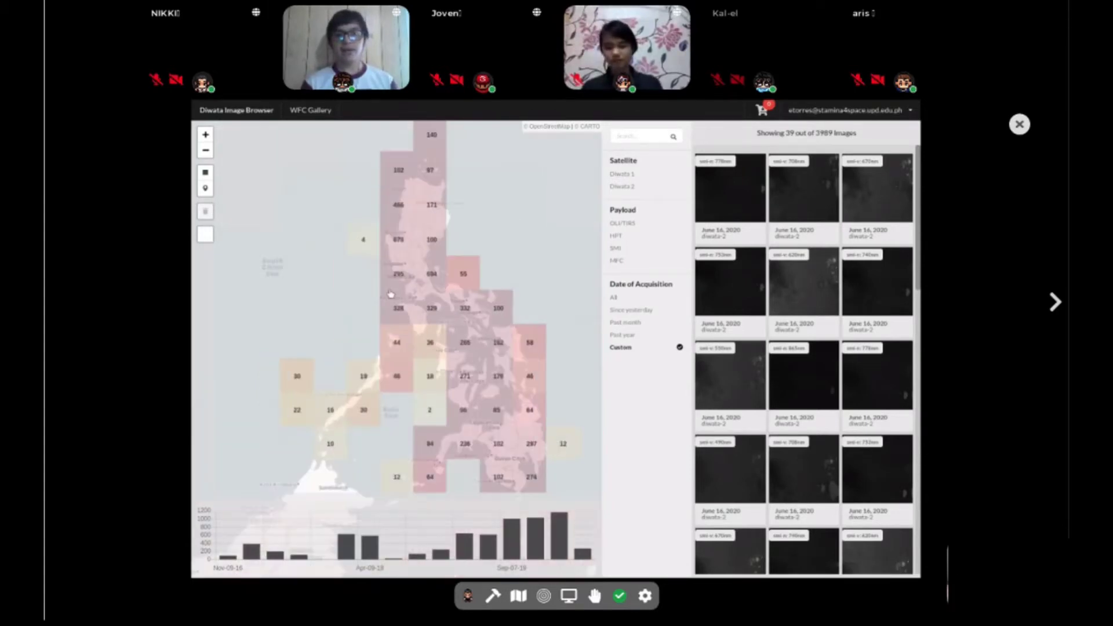
- Pick the map's drawing tool to start marking an area of interest
click(205, 174)
- Drag a small search rectangle over southern Luzon
drag(421, 290, 456, 321)
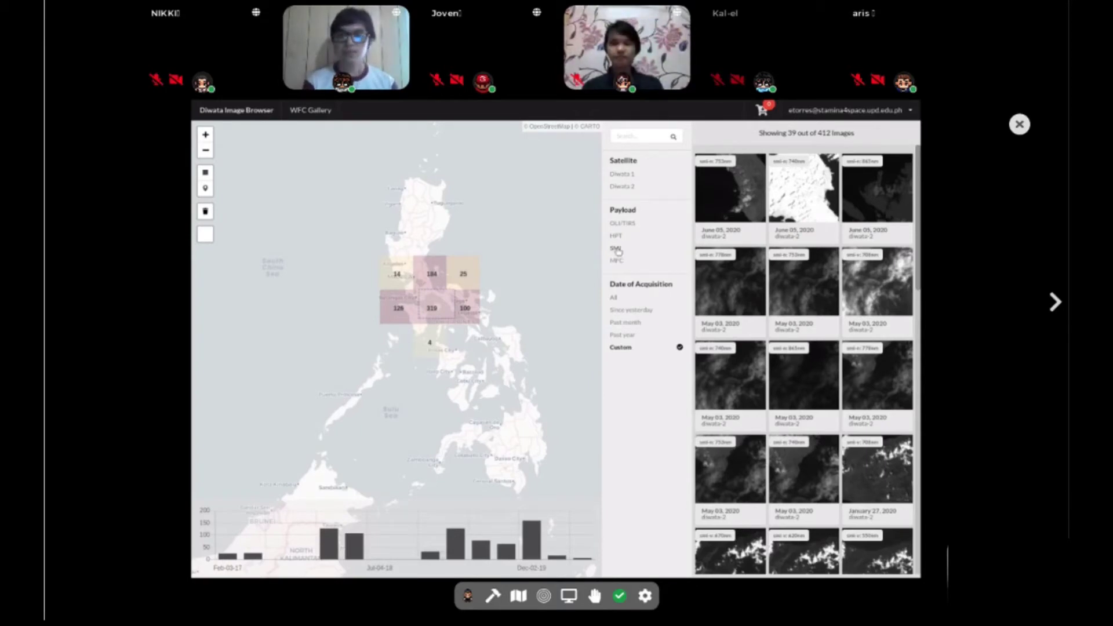
- Filter to the Diwata 2 satellite, SMI payload and Past year acquisition date
click(623, 186)
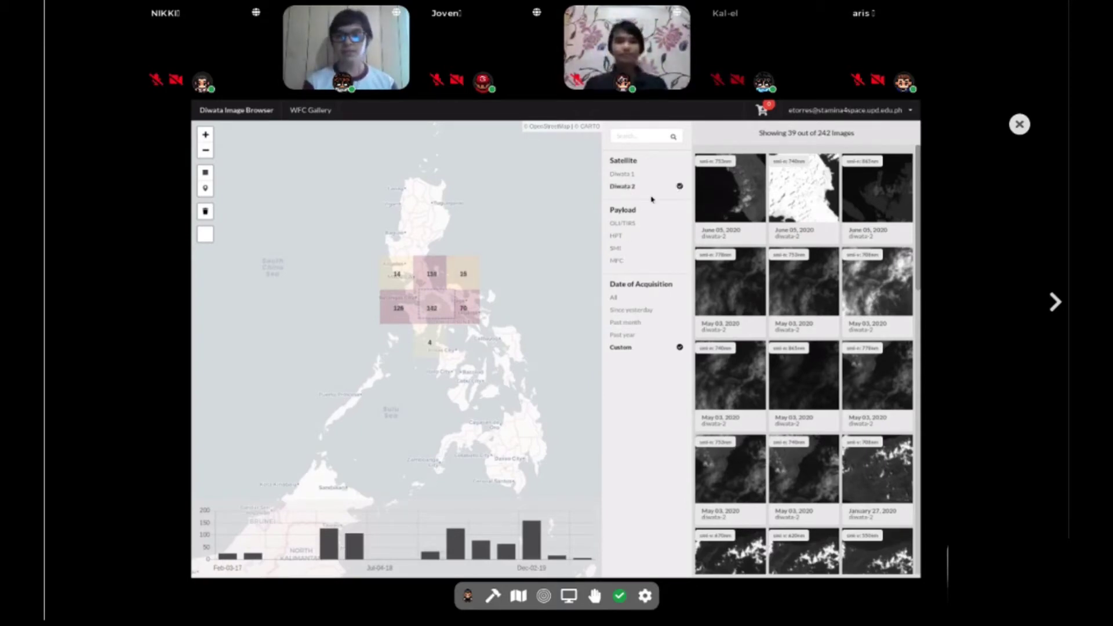
click(616, 248)
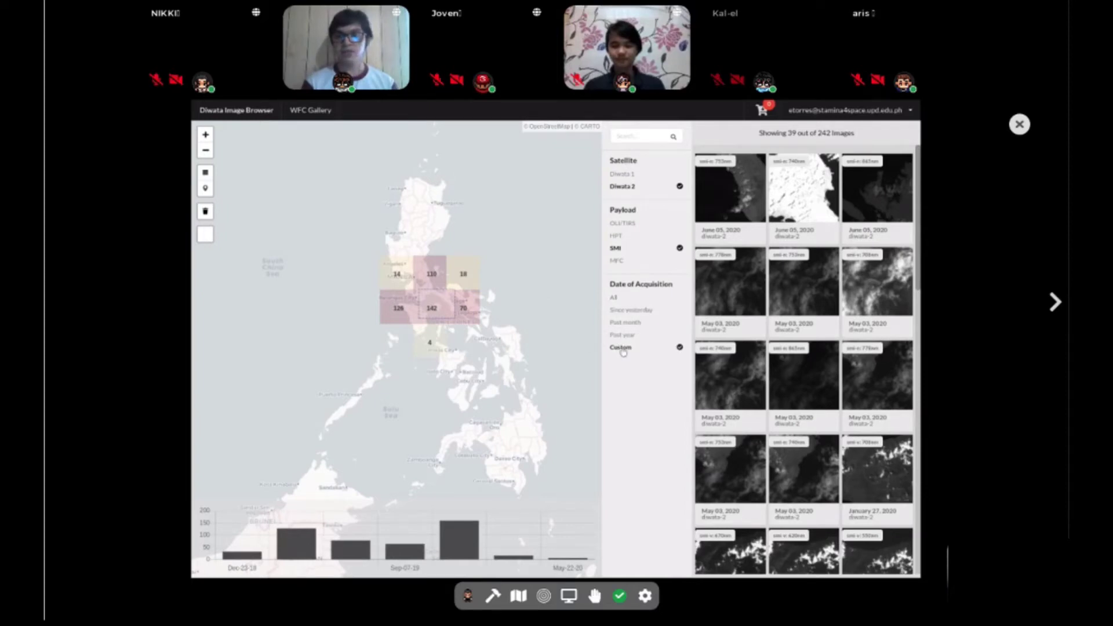
click(623, 349)
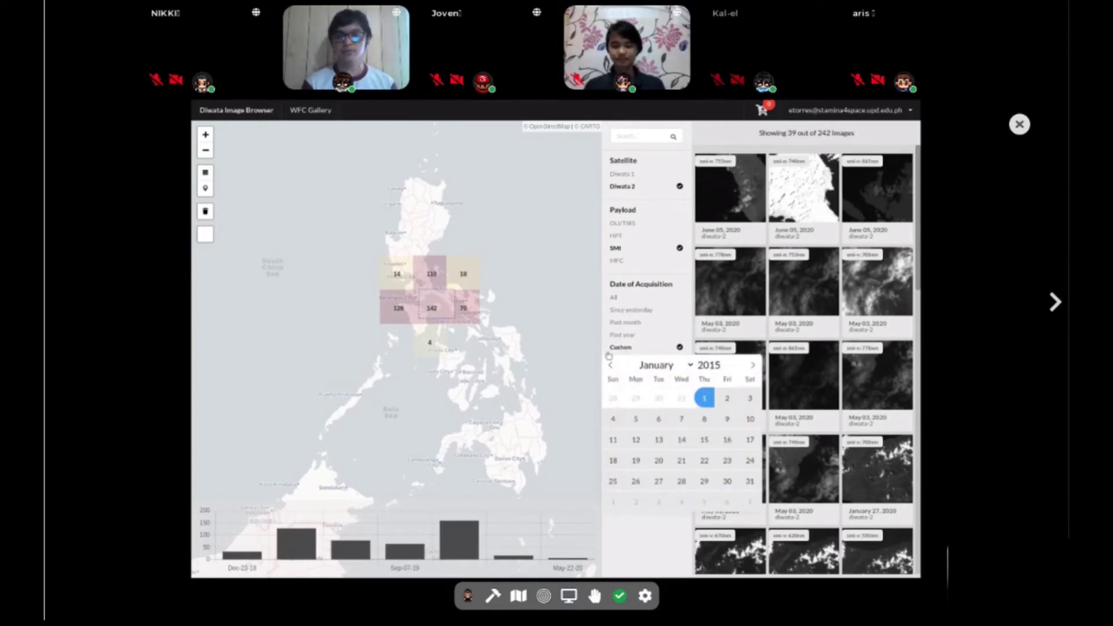
click(638, 530)
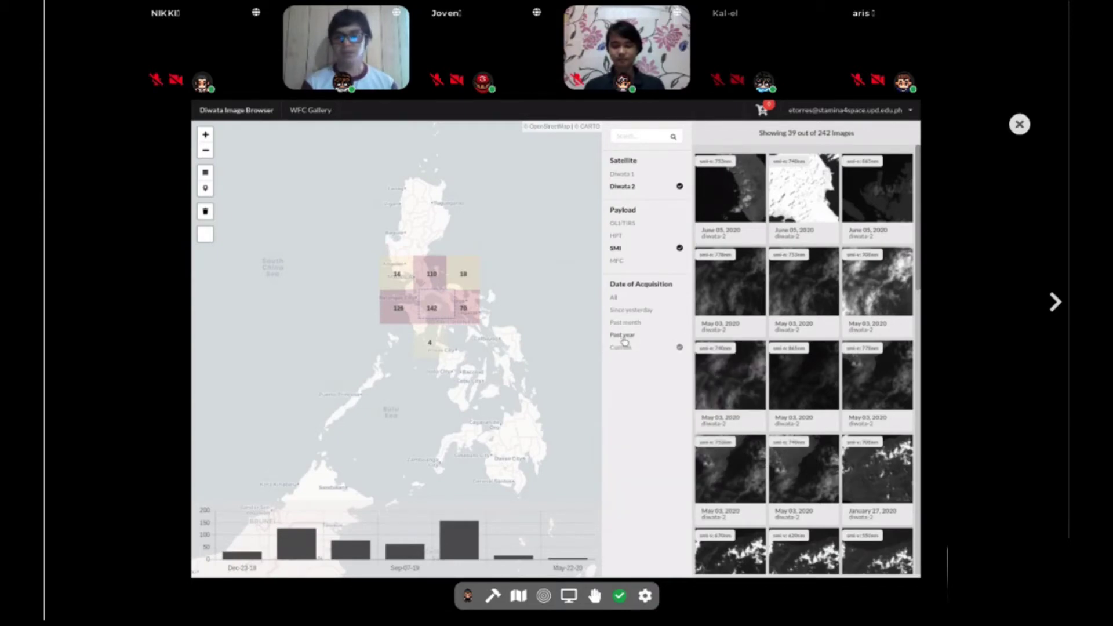
click(623, 337)
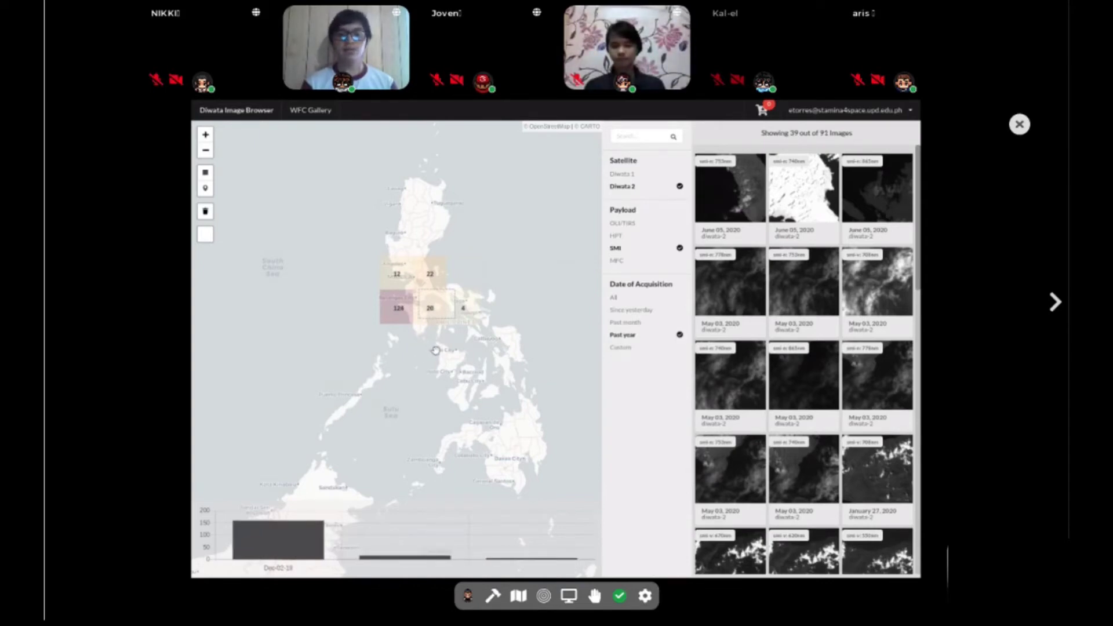
scroll(415, 344, up, 2)
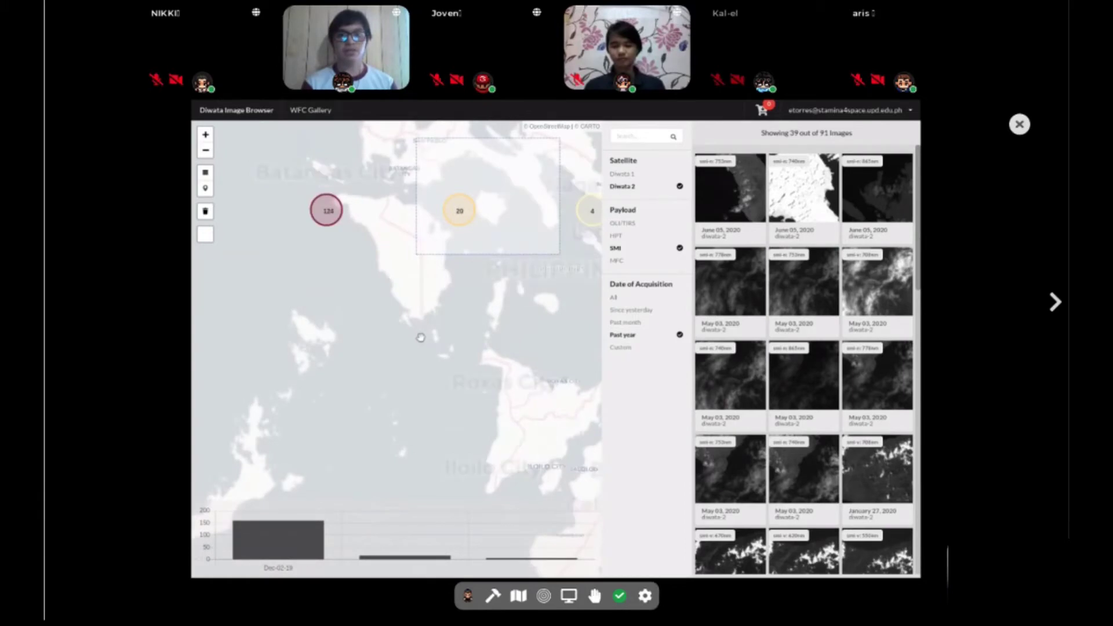
scroll(385, 358, up, 2)
scroll(413, 383, down, 1)
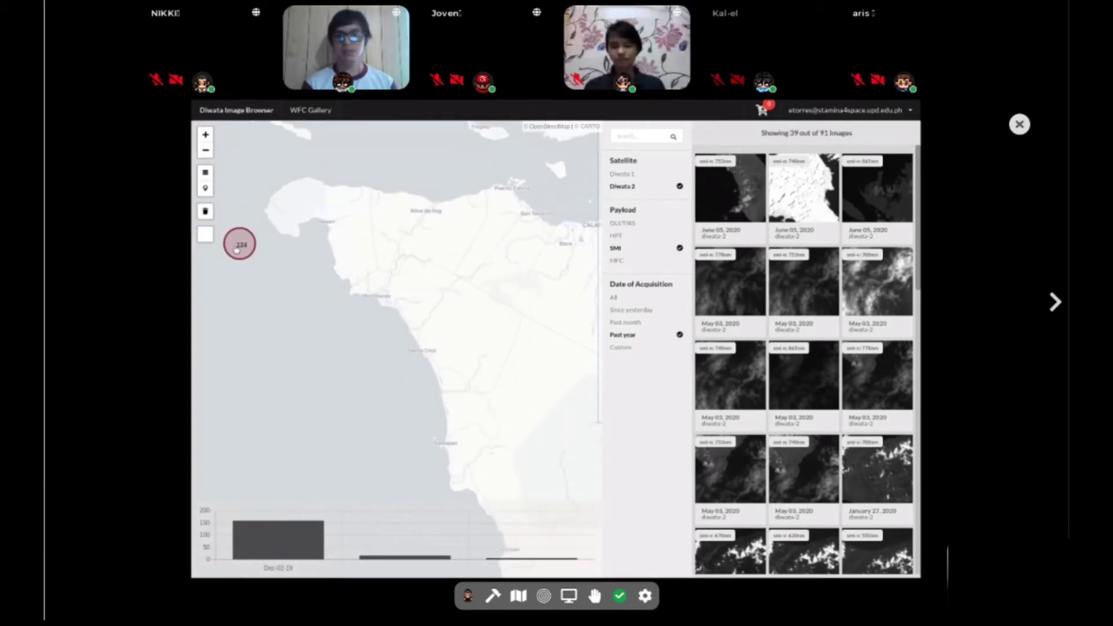
- Pan the map and drop a point marker near Puerto Galera
drag(455, 316, 335, 315)
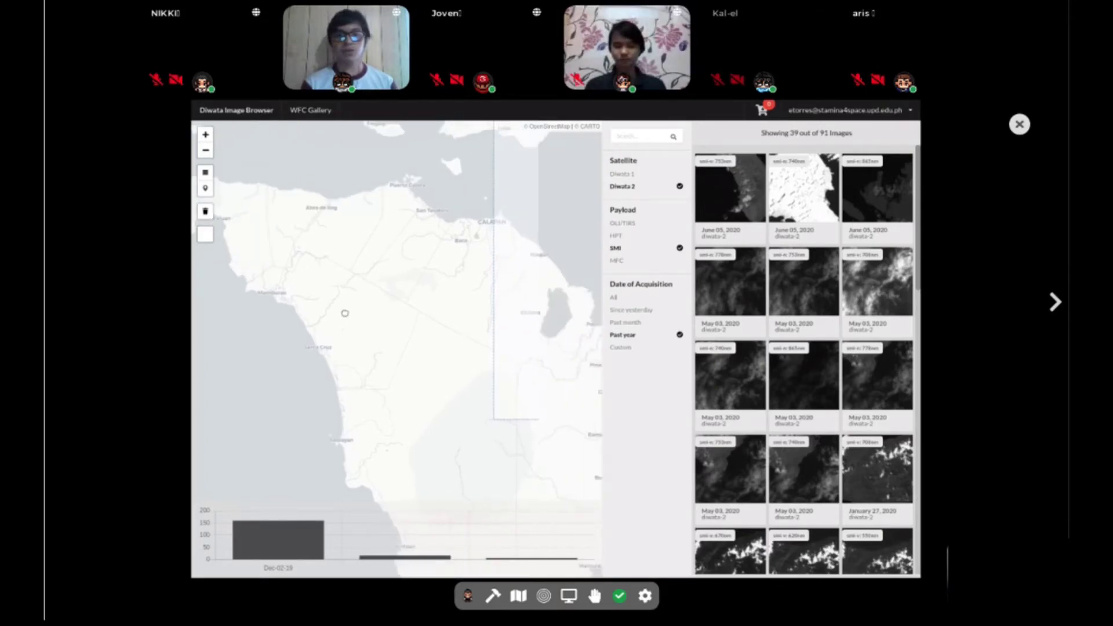
click(206, 189)
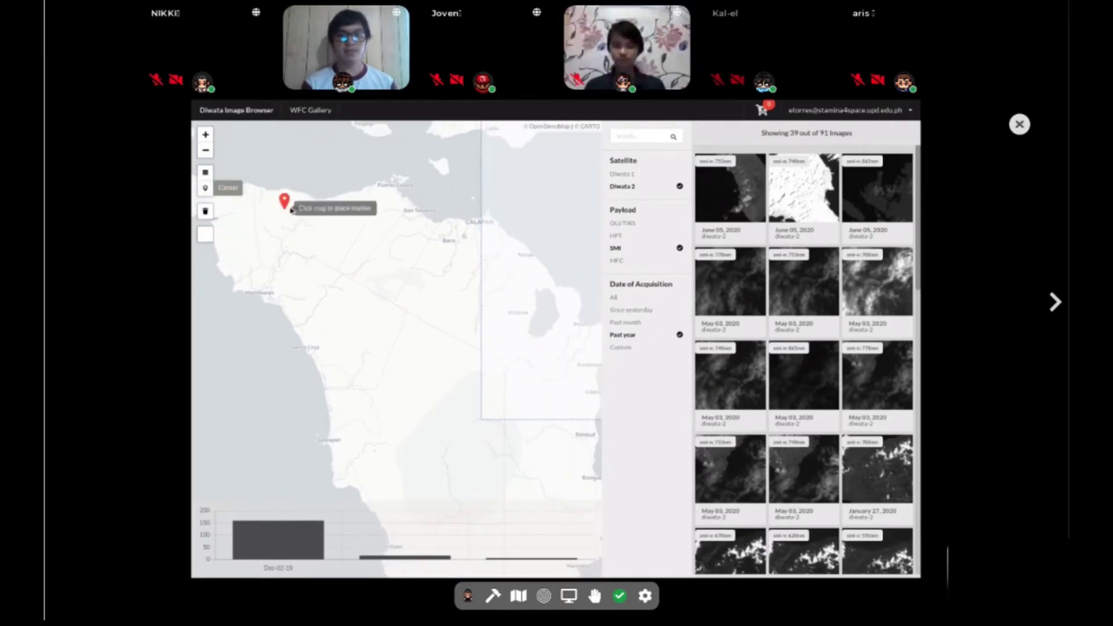
click(399, 185)
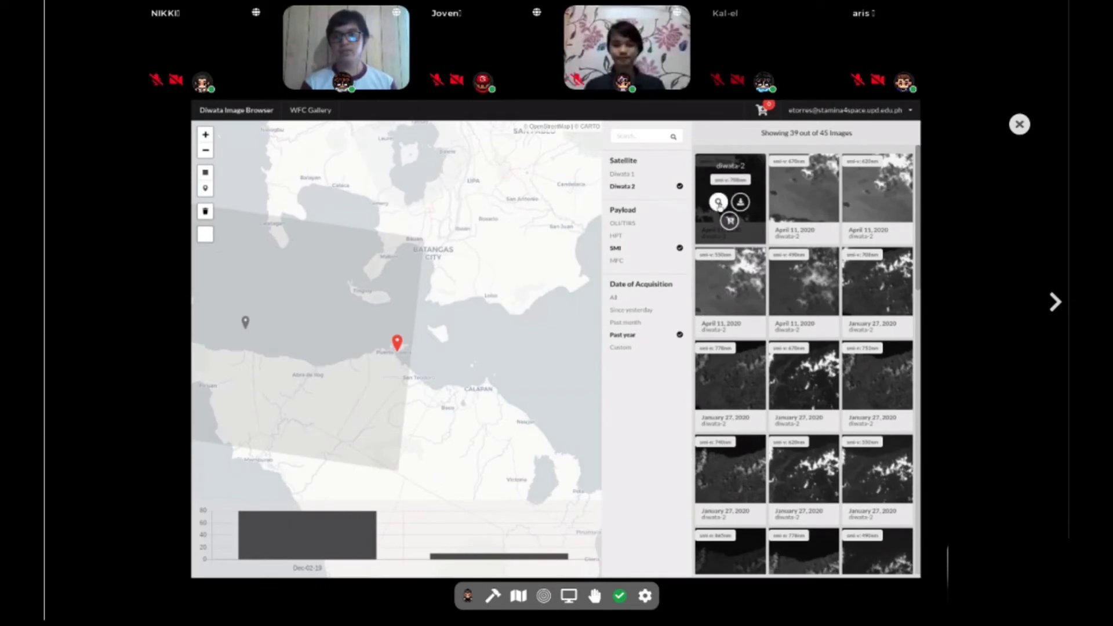
mouse_move(730, 187)
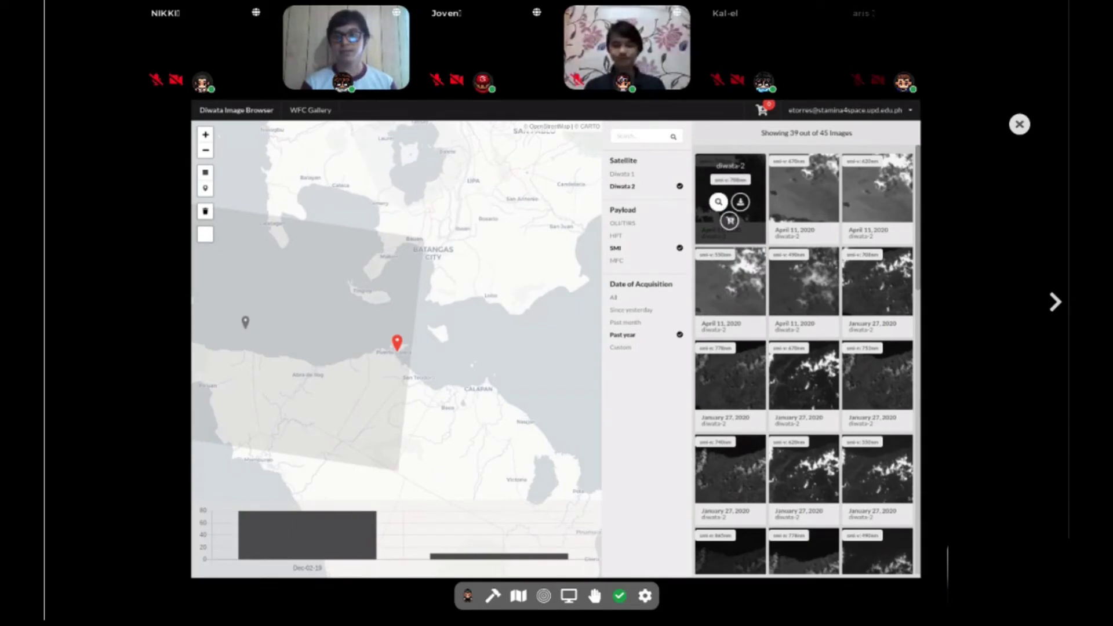
- Overlay four April 11, 2020 thumbnails on the map in turn, then close the browser panel
click(718, 202)
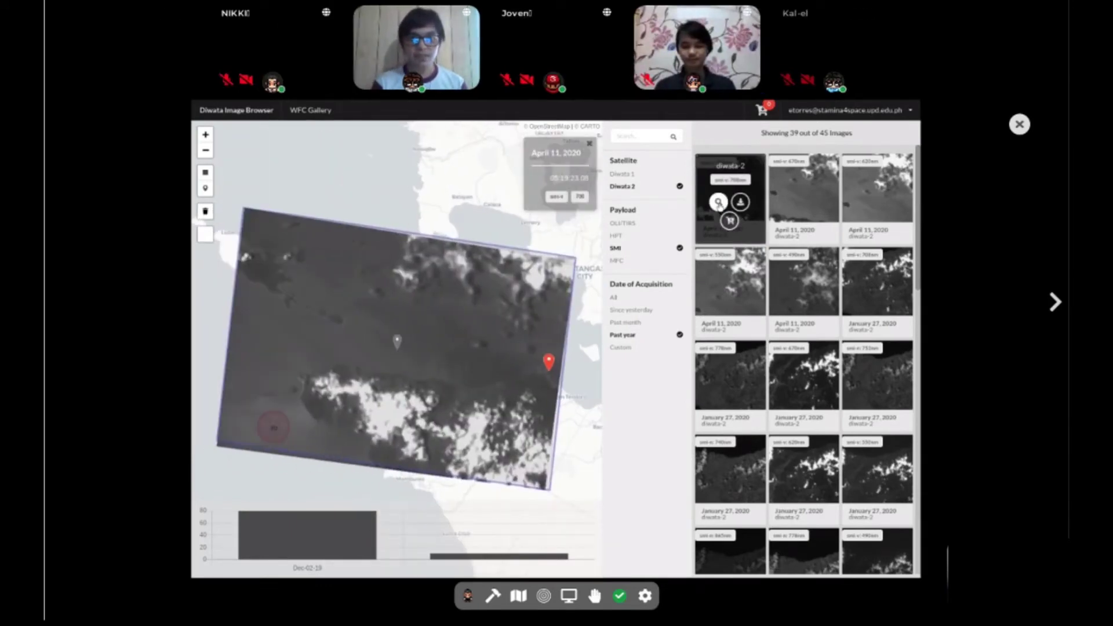
mouse_move(804, 196)
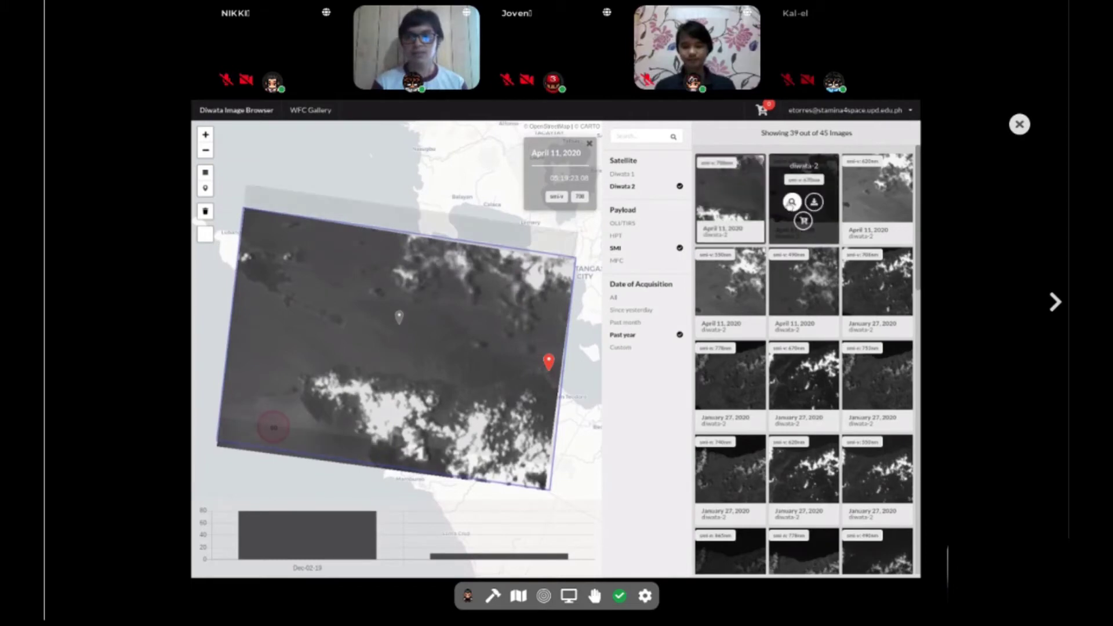
click(792, 203)
mouse_move(876, 196)
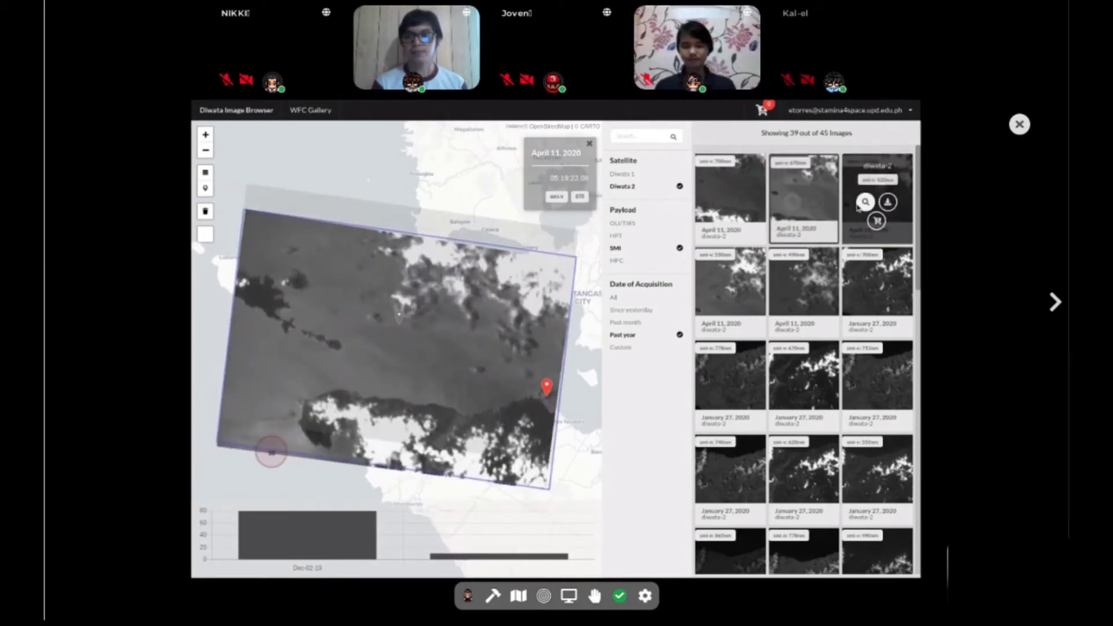
click(861, 206)
mouse_move(730, 283)
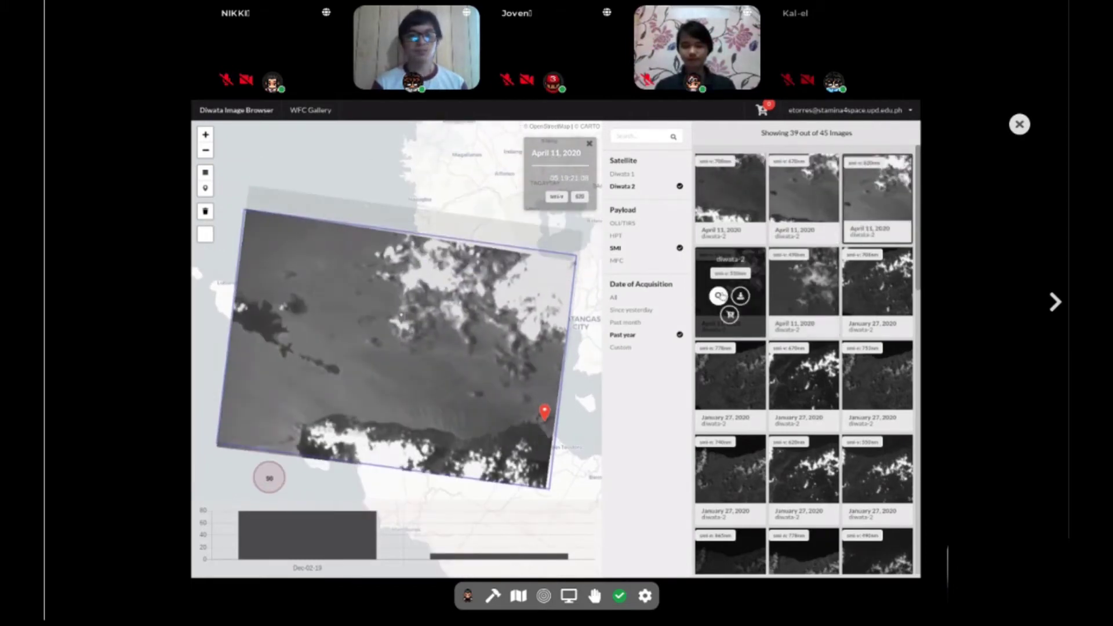
click(719, 296)
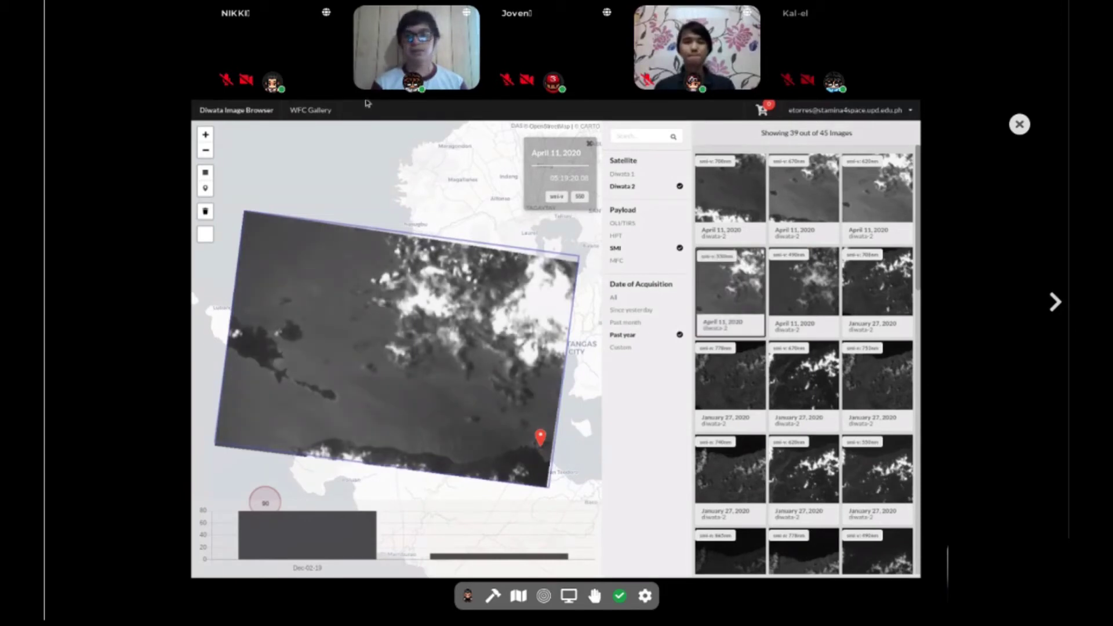
key(Escape)
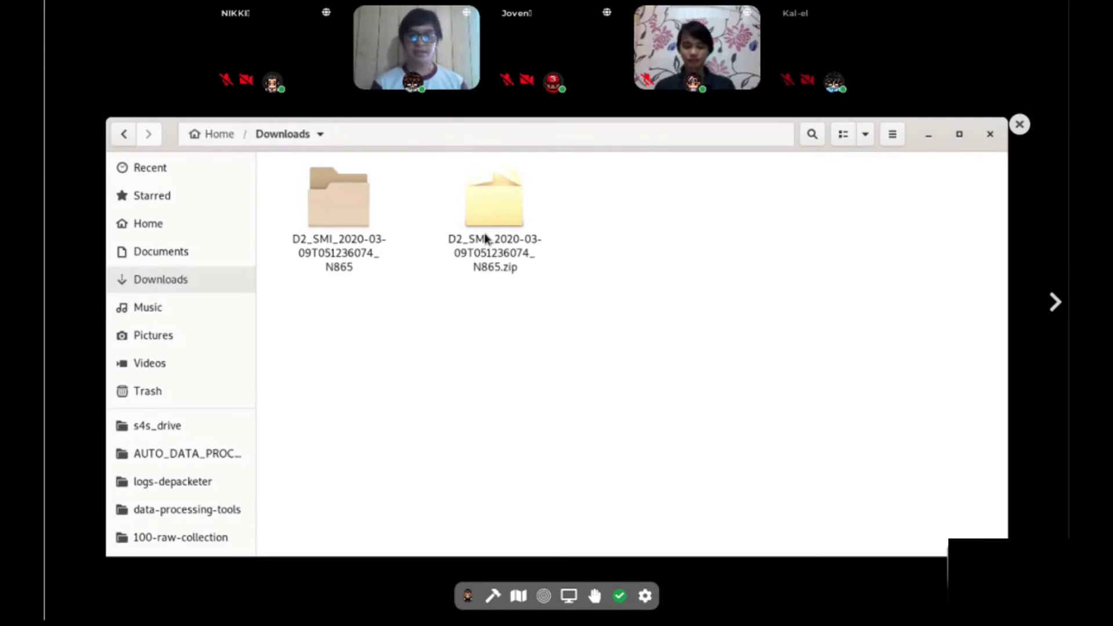
- Open the D2_SMI_2020-03-09T051236074_N865 folder in Downloads
double_click(343, 218)
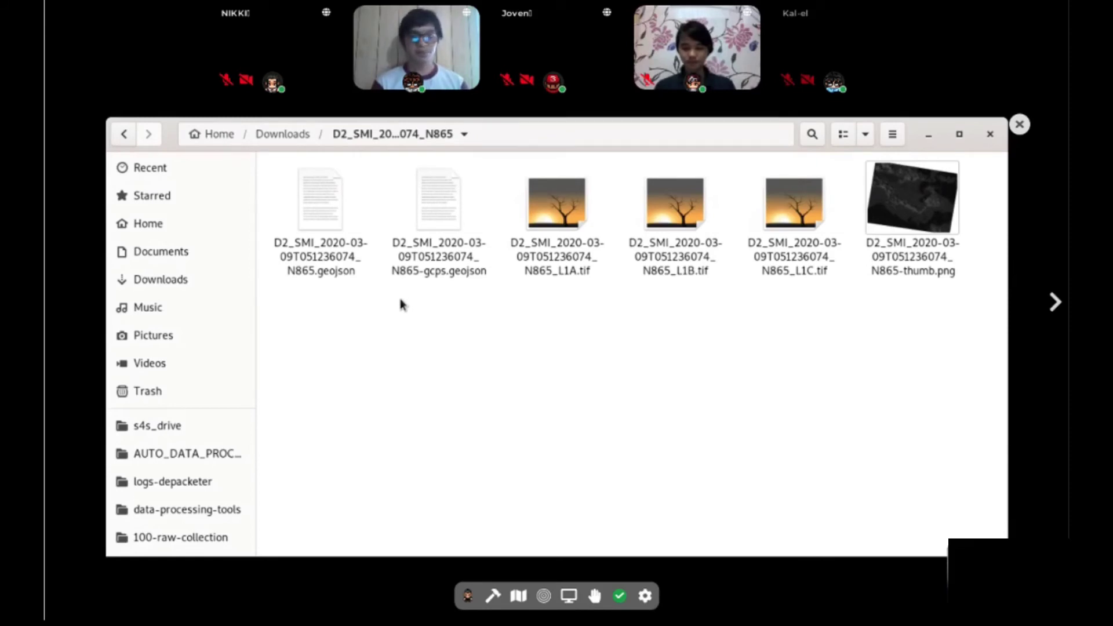
- Select the L1A.tif and then the L1B.tif products in the bundle folder
click(547, 277)
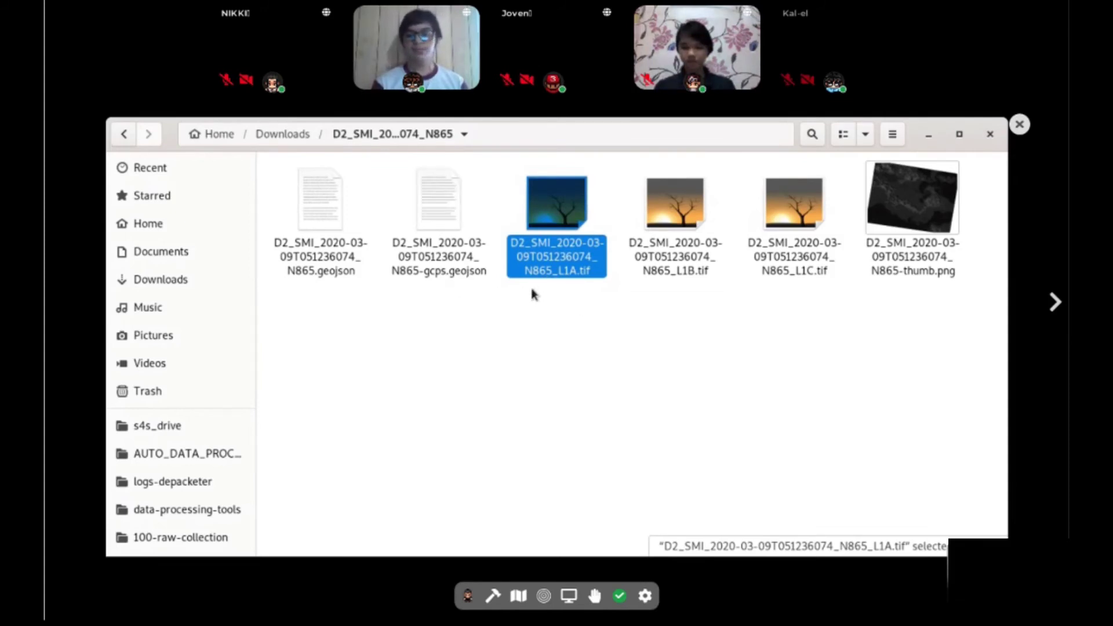
click(678, 267)
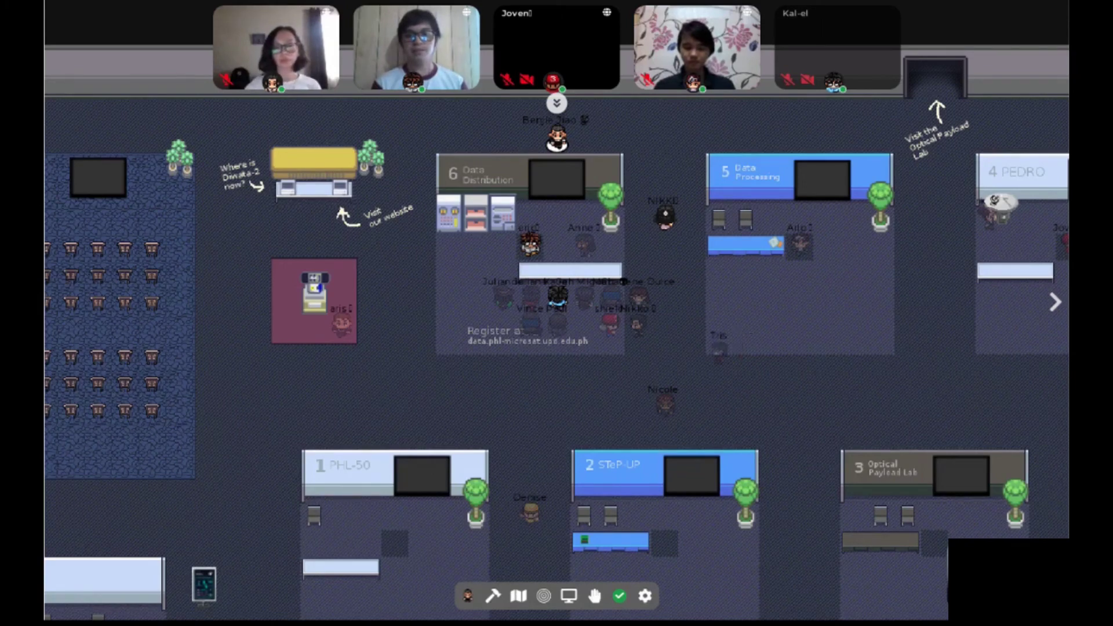
- Bring up the Imagery Request form and nudge its area-of-interest map
key(x)
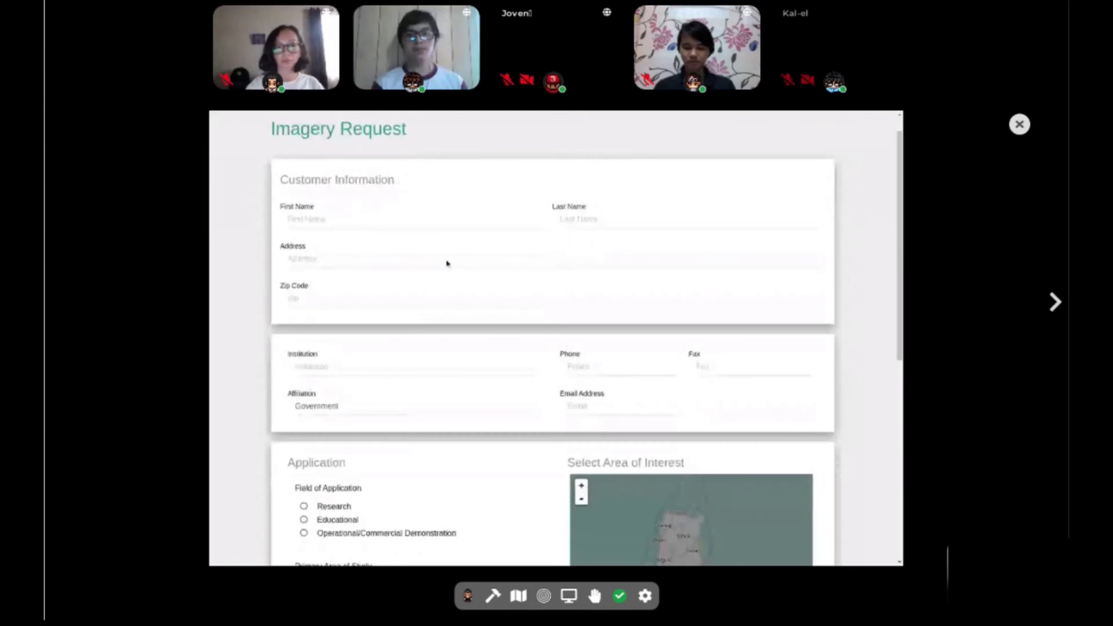
scroll(315, 265, down, 1)
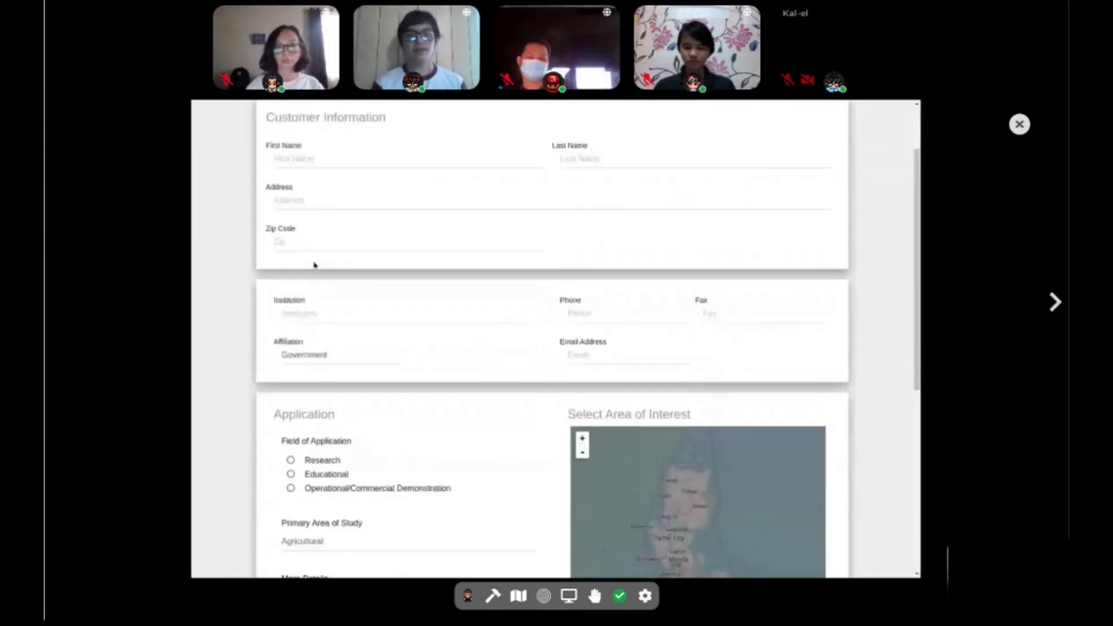
scroll(313, 263, down, 1)
scroll(314, 261, down, 2)
scroll(313, 261, down, 1)
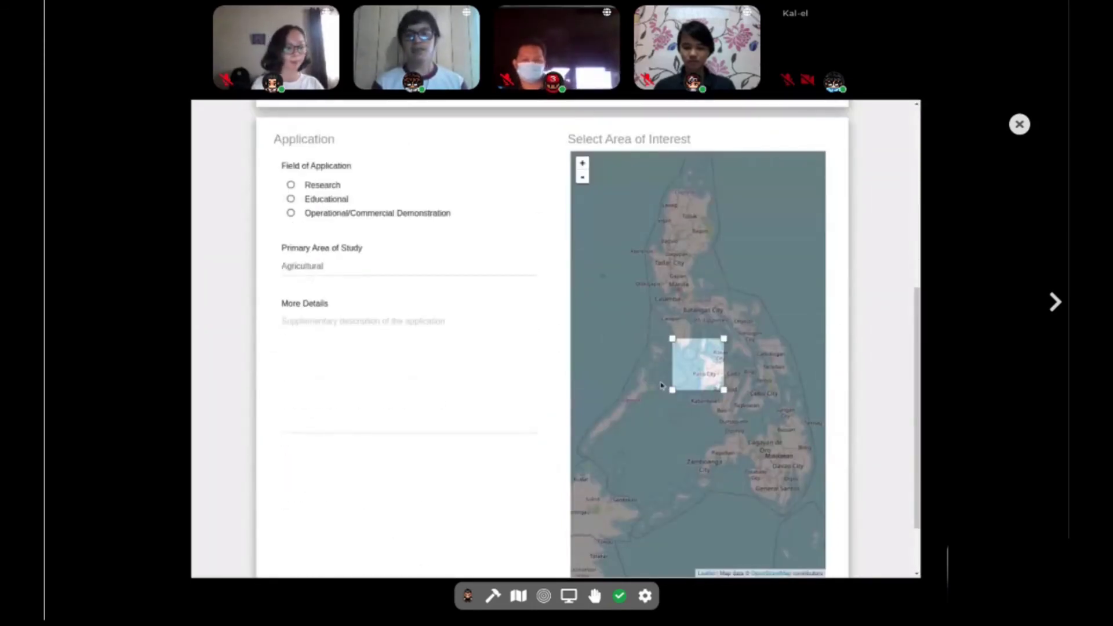
mouse_move(701, 364)
mouse_down()
mouse_move(716, 352)
mouse_move(697, 400)
mouse_up()
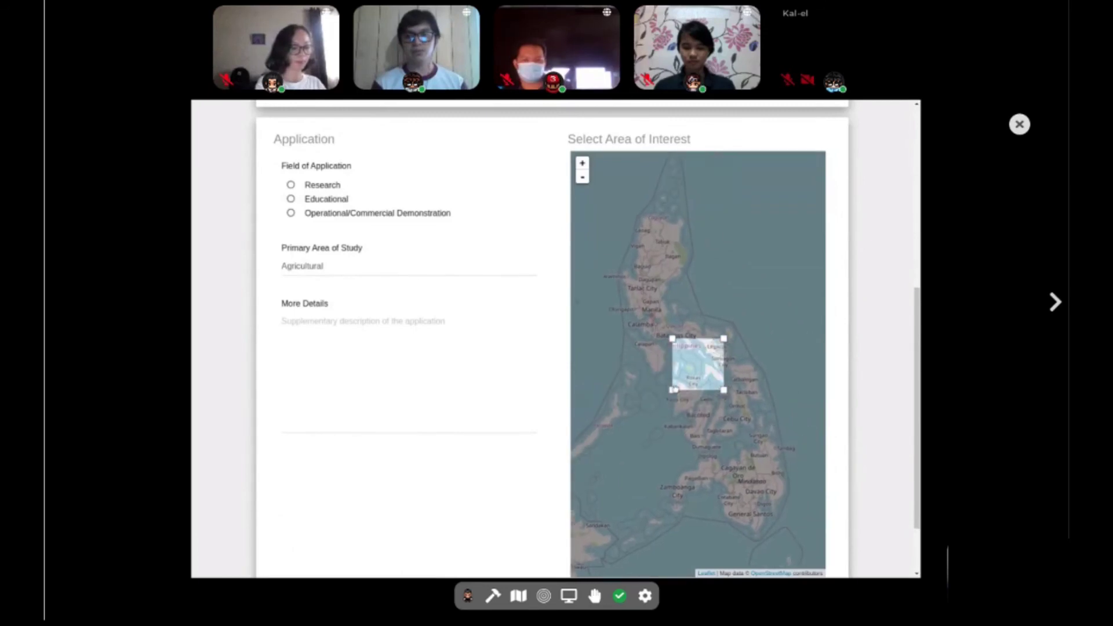